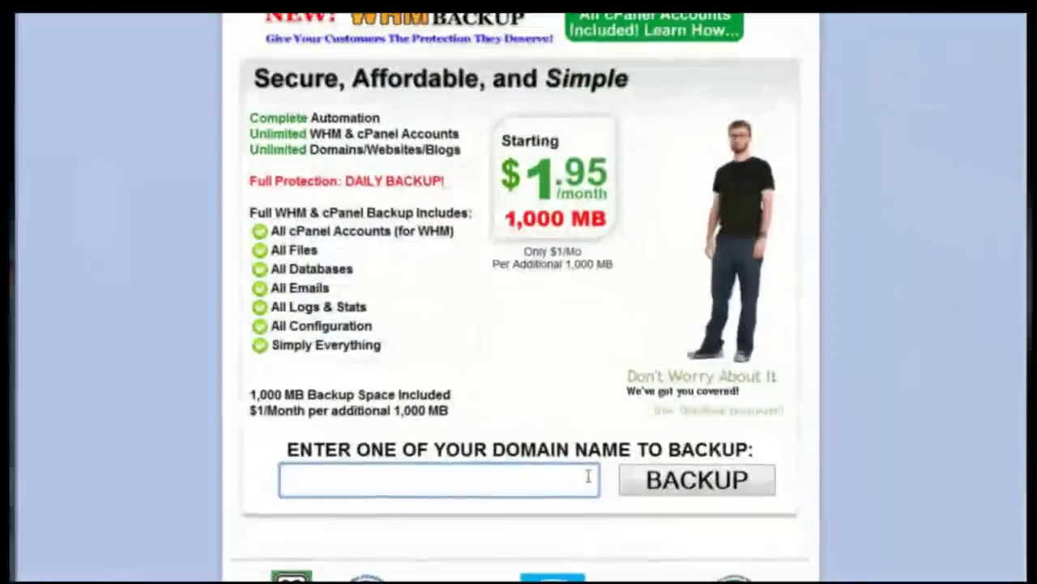
Submit the domain SITEAUTOBACKUP.COM for backup.
text(SITEAUTOBACKUP.C)
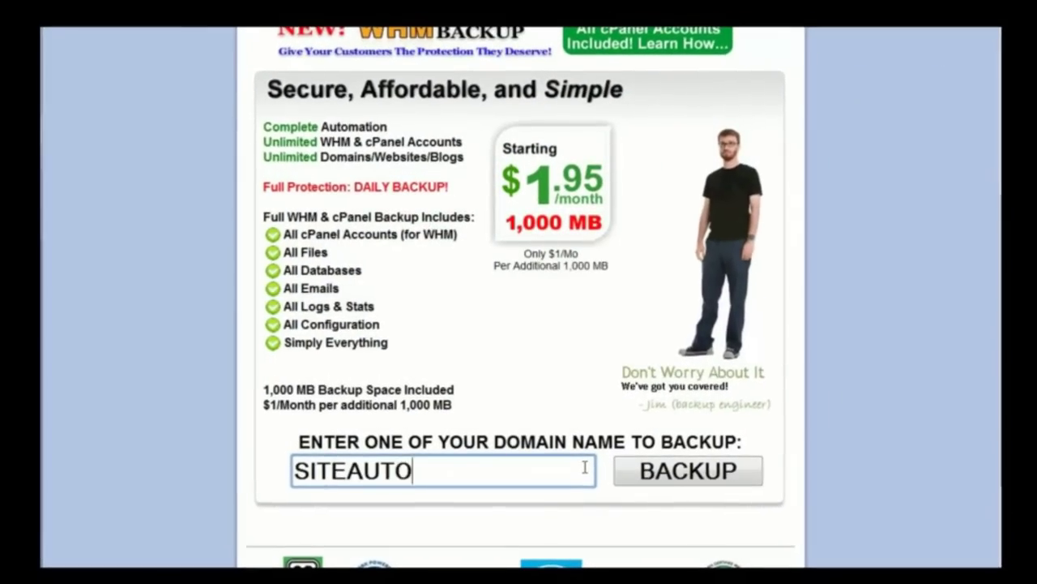
text(OM)
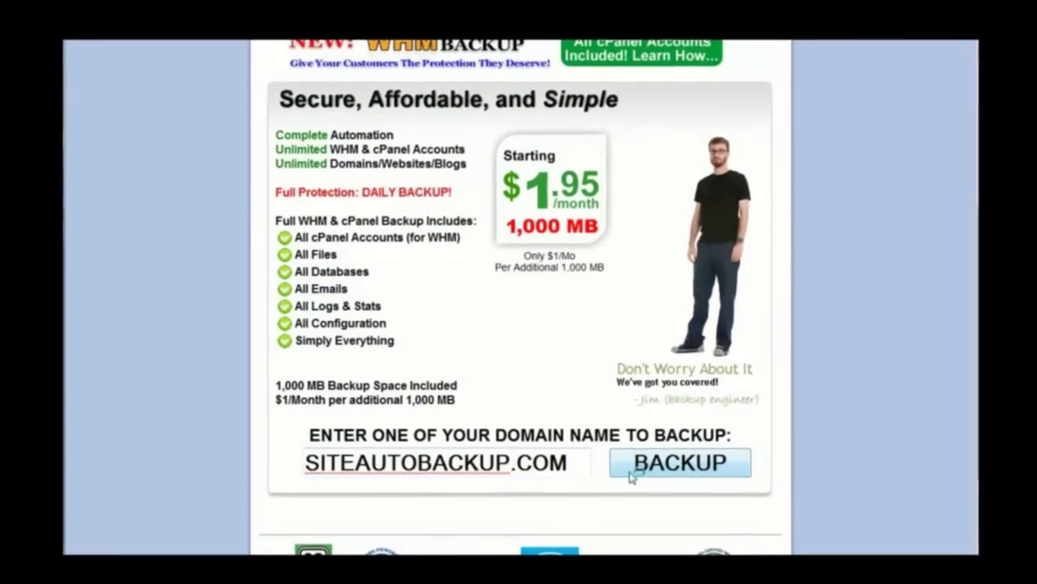
click(636, 474)
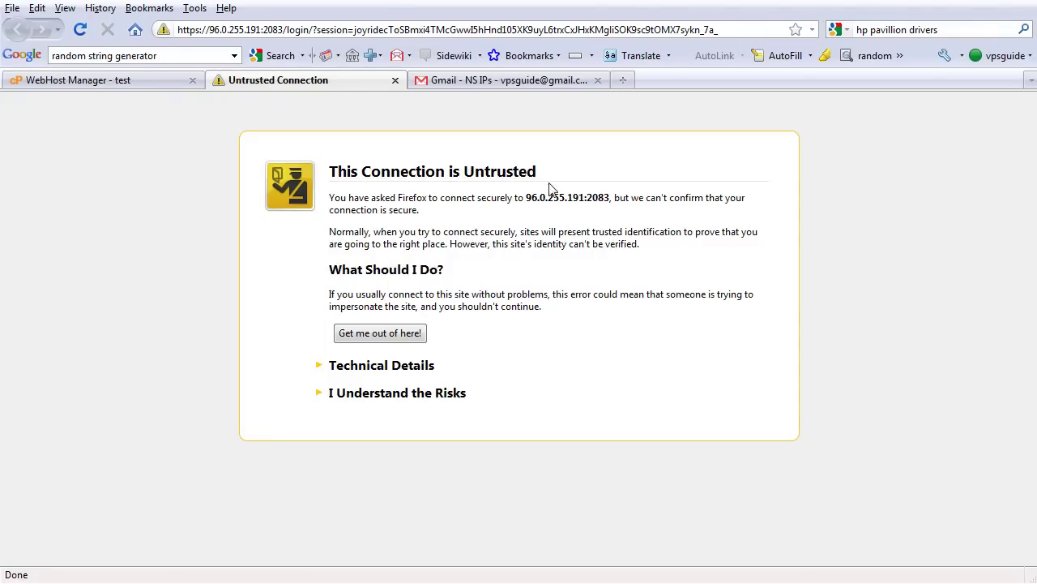
Add a security exception for the untrusted site at 96.0.255.191:2083 and dismiss cPanel's new-user welcome so it is not shown again.
click(402, 396)
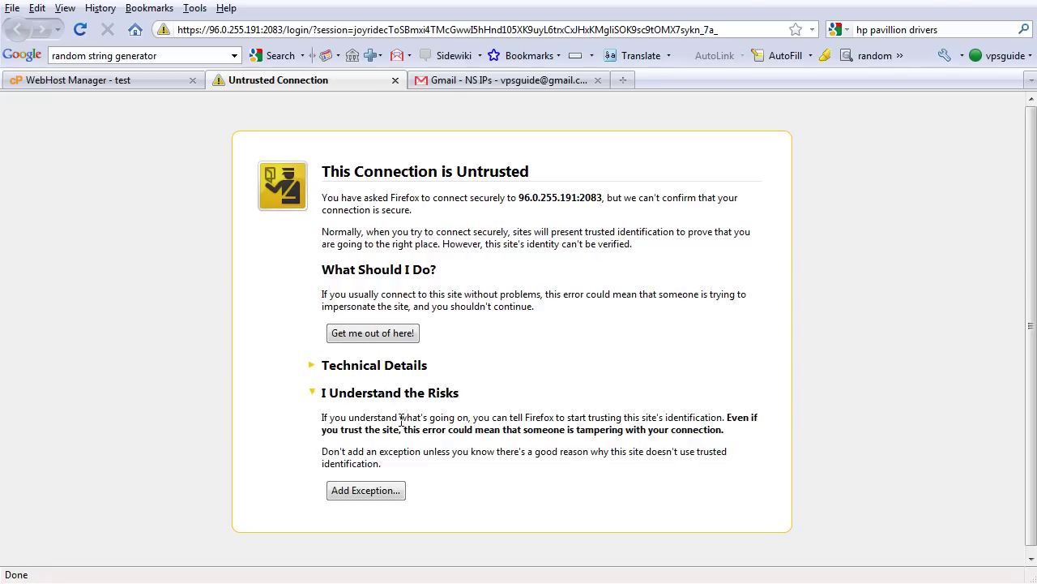
click(365, 490)
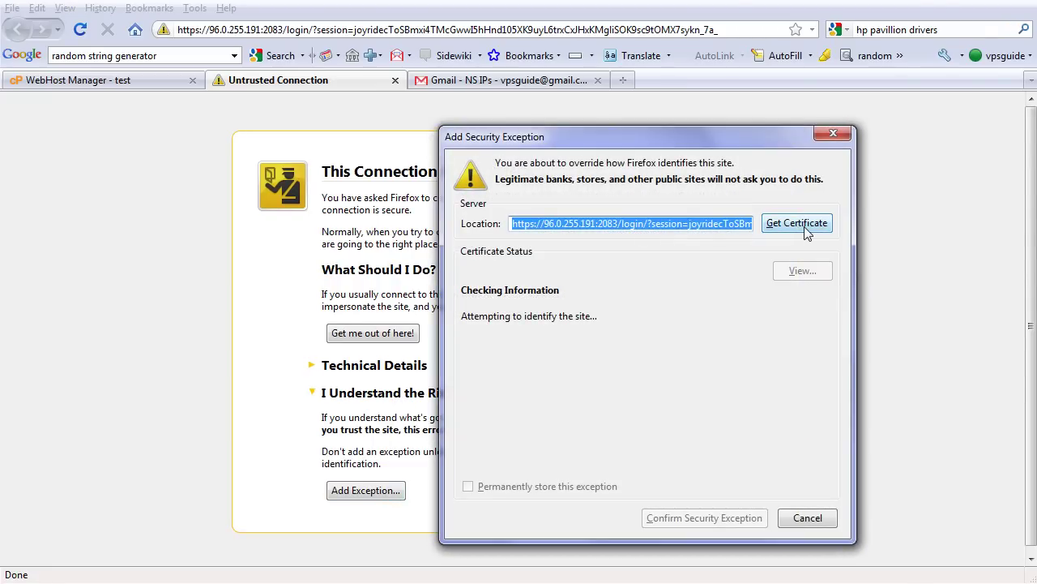
click(760, 517)
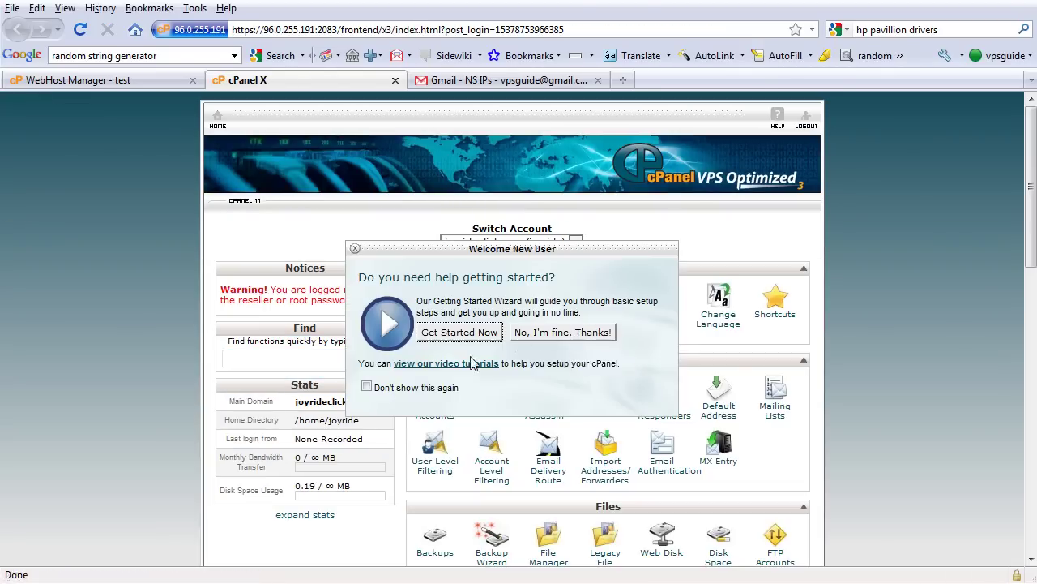
click(438, 389)
click(565, 332)
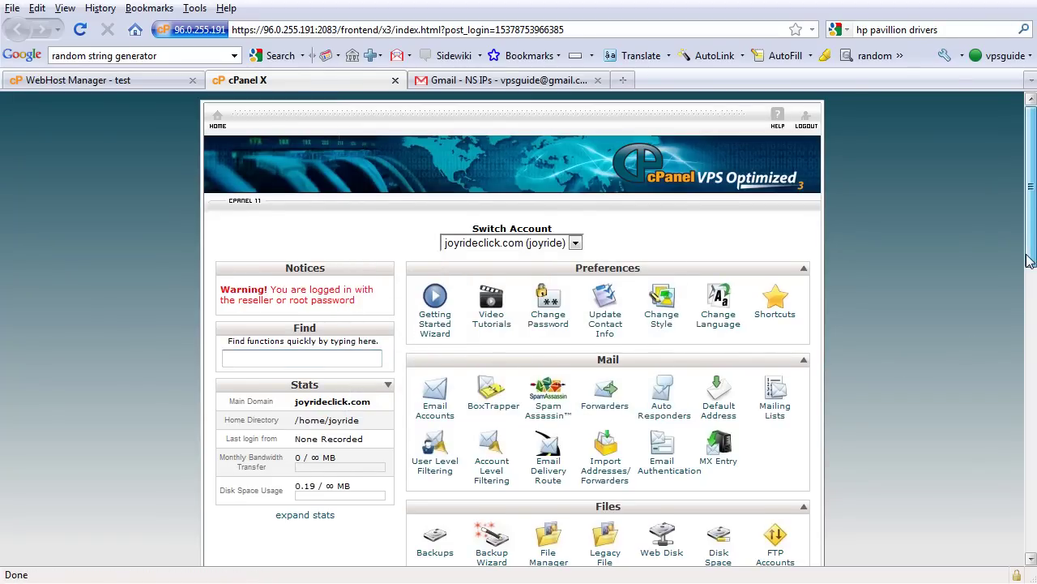
Look over the feature sections on the cPanel home page, from Preferences and Mail down to Advanced.
drag(1029, 259, 994, 273)
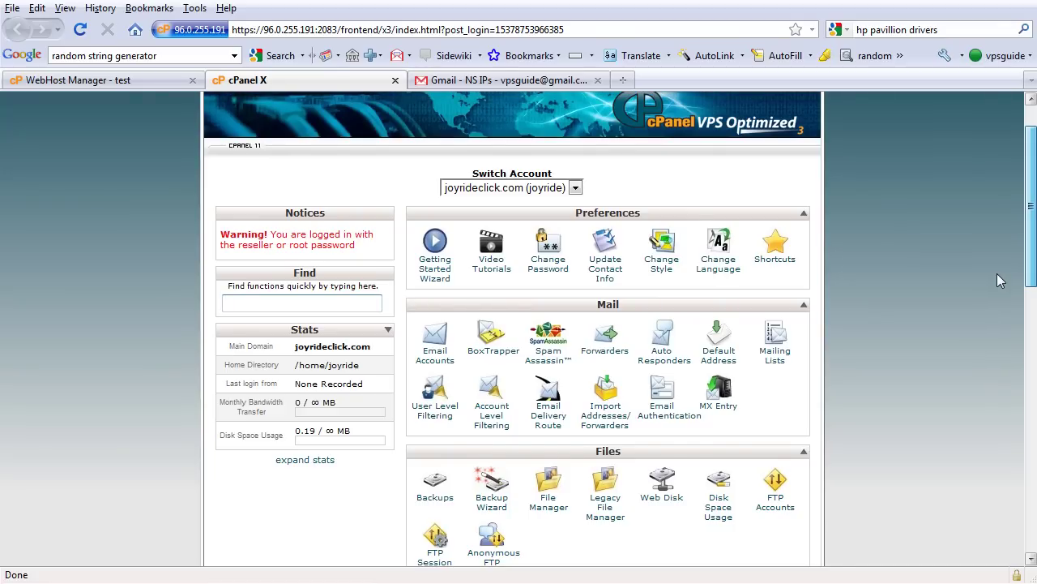
drag(998, 274, 985, 270)
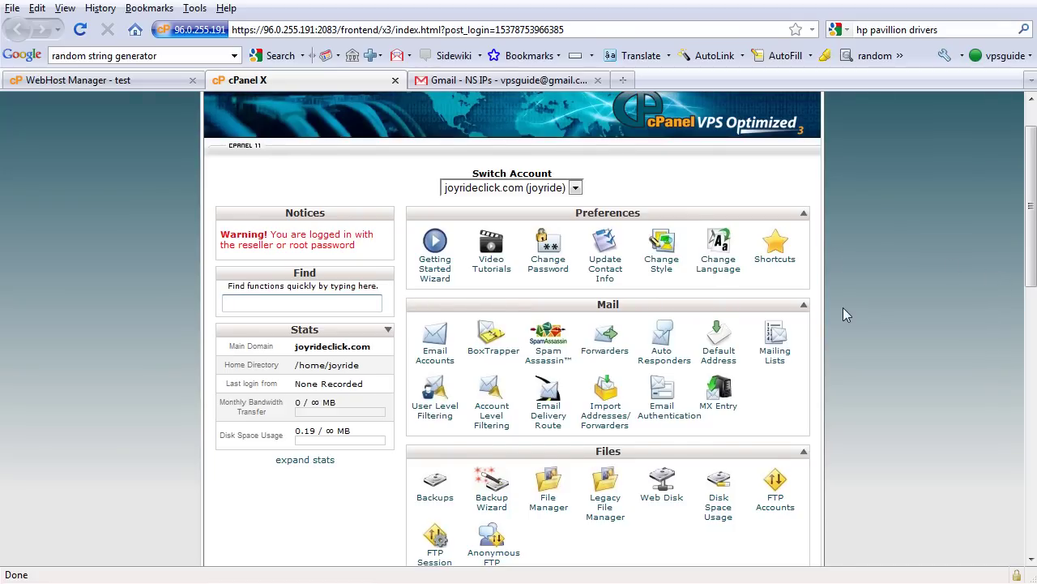
scroll(843, 298, down, 5)
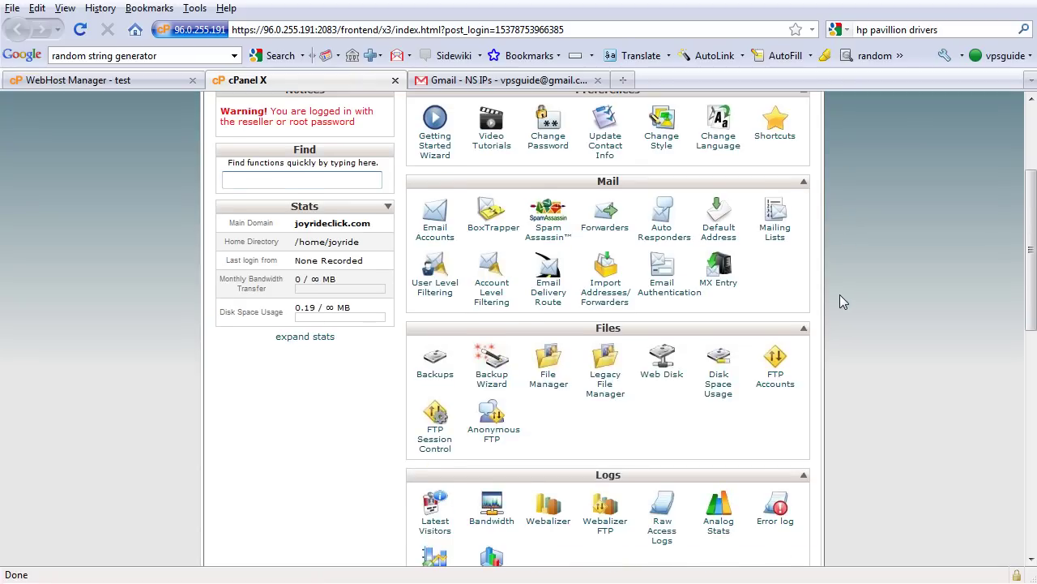
scroll(838, 299, down, 3)
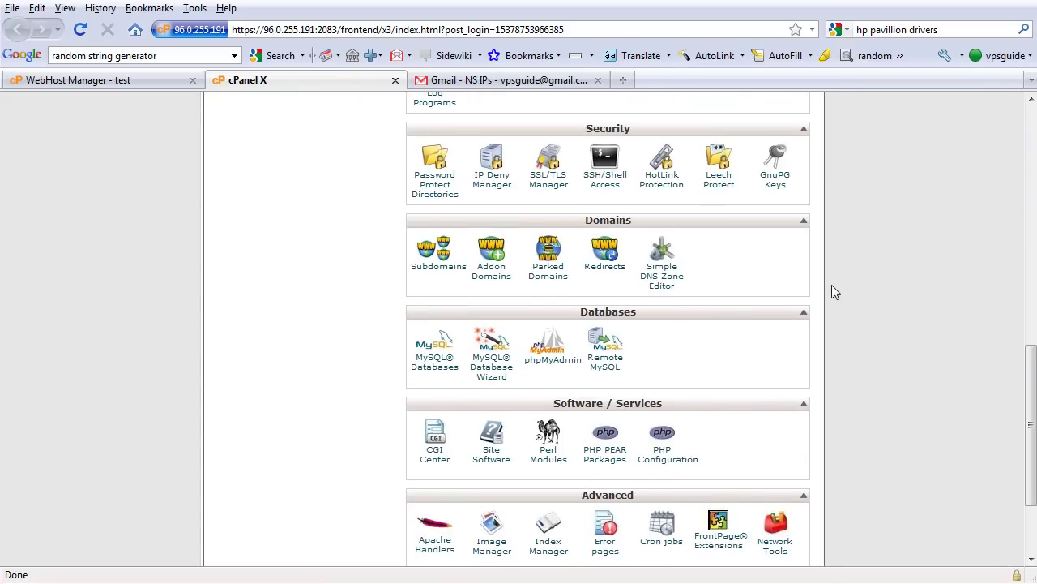
scroll(833, 288, up, 6)
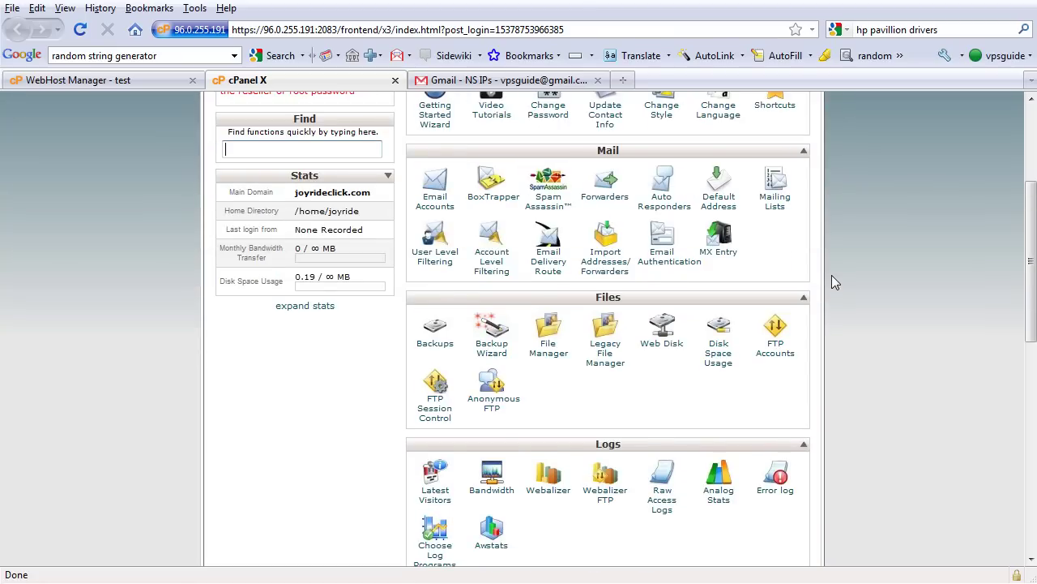
scroll(831, 275, up, 3)
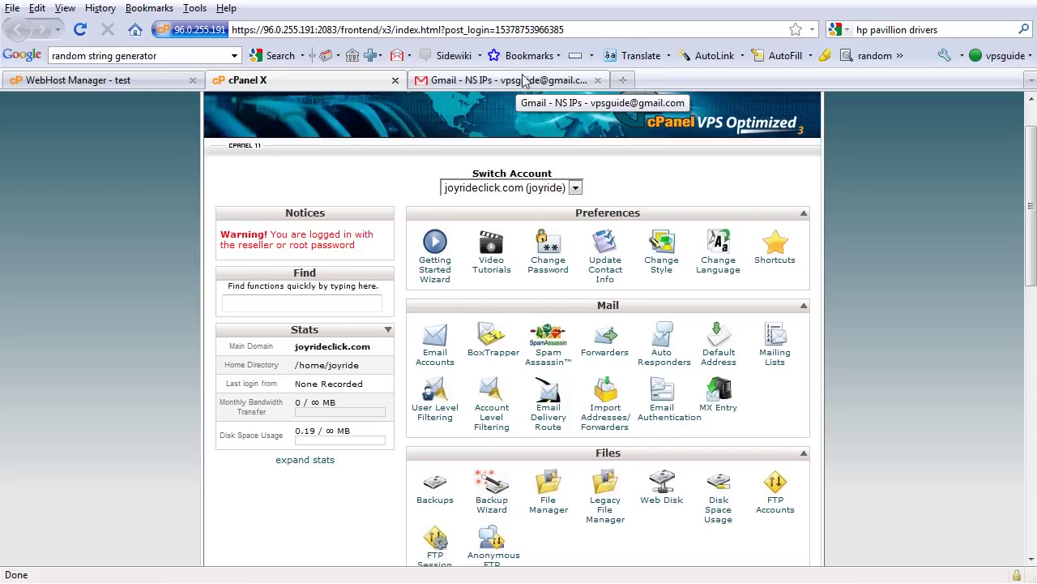
click(622, 80)
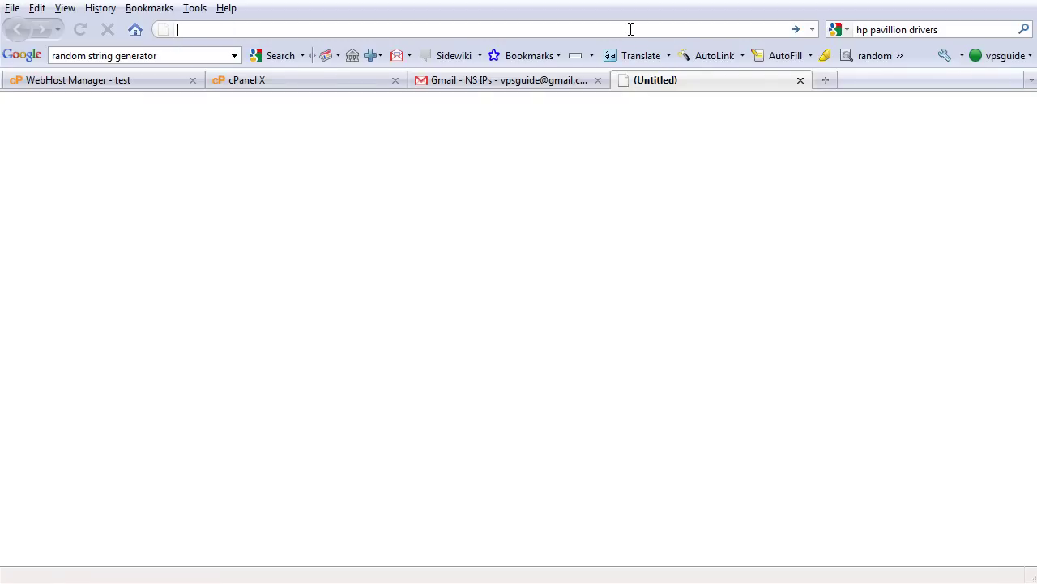
text(joyrideclick)
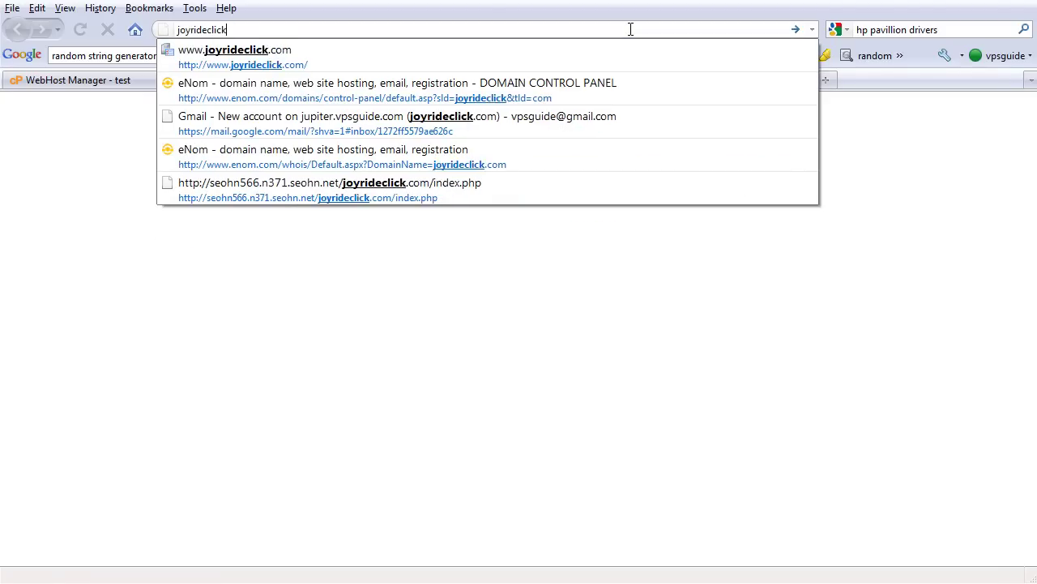
key(ctrl+Return)
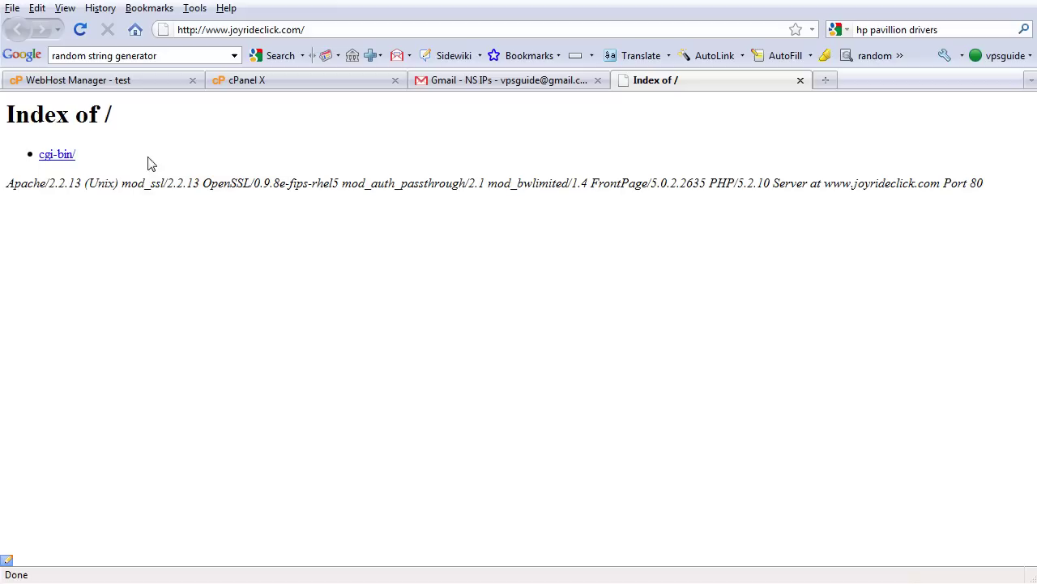
Open cPanel's File Manager at the Web Root, showing hidden files and skipping the directory question in future.
click(279, 82)
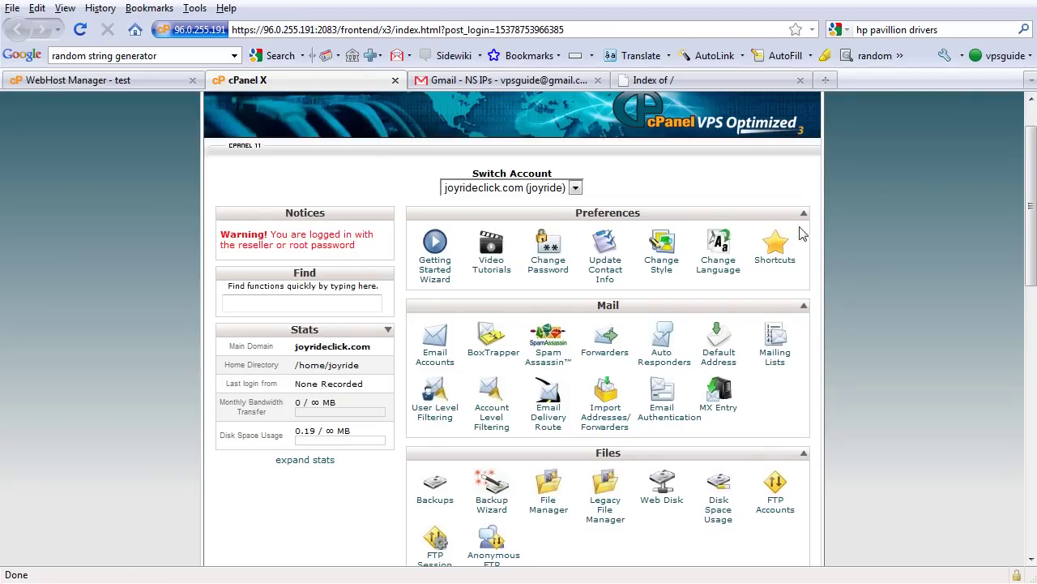
drag(1029, 226, 1033, 297)
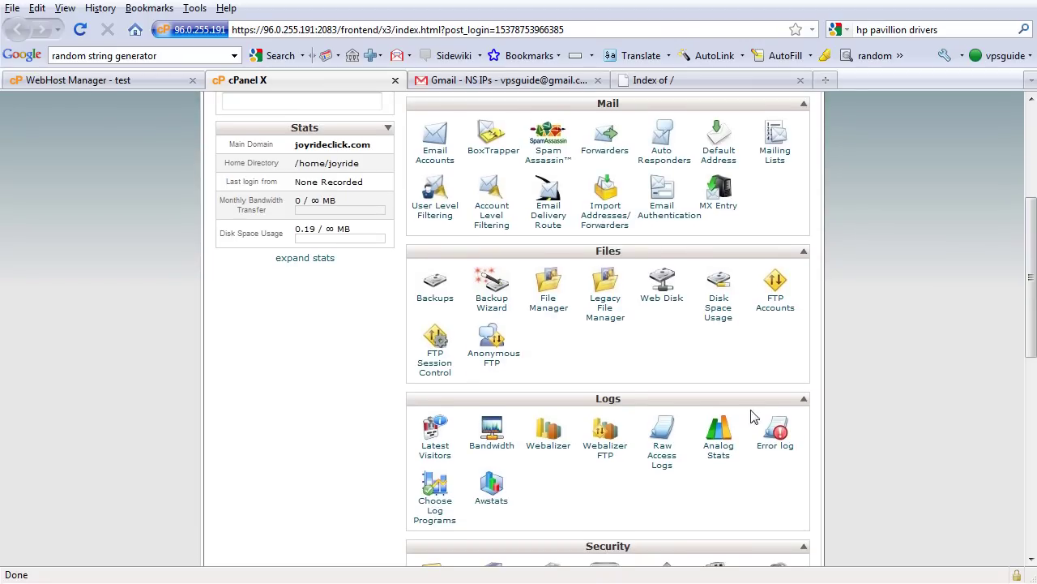
click(545, 287)
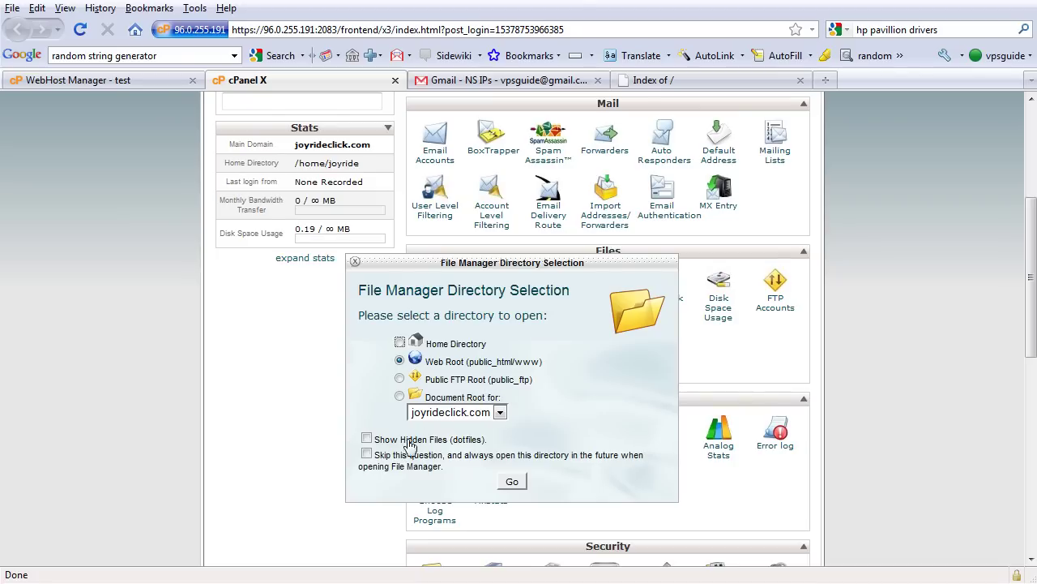
click(366, 438)
click(366, 454)
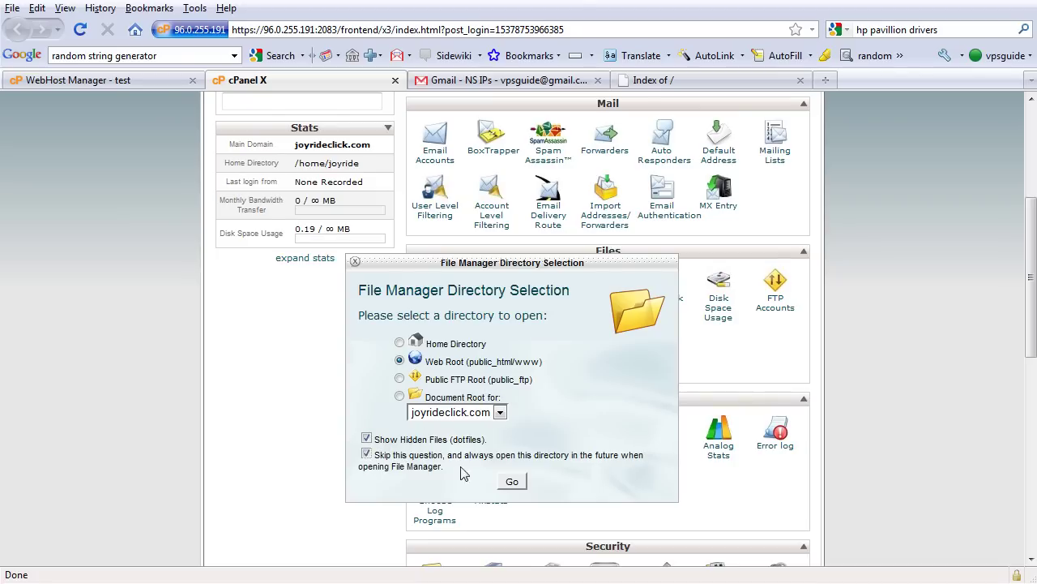
click(512, 482)
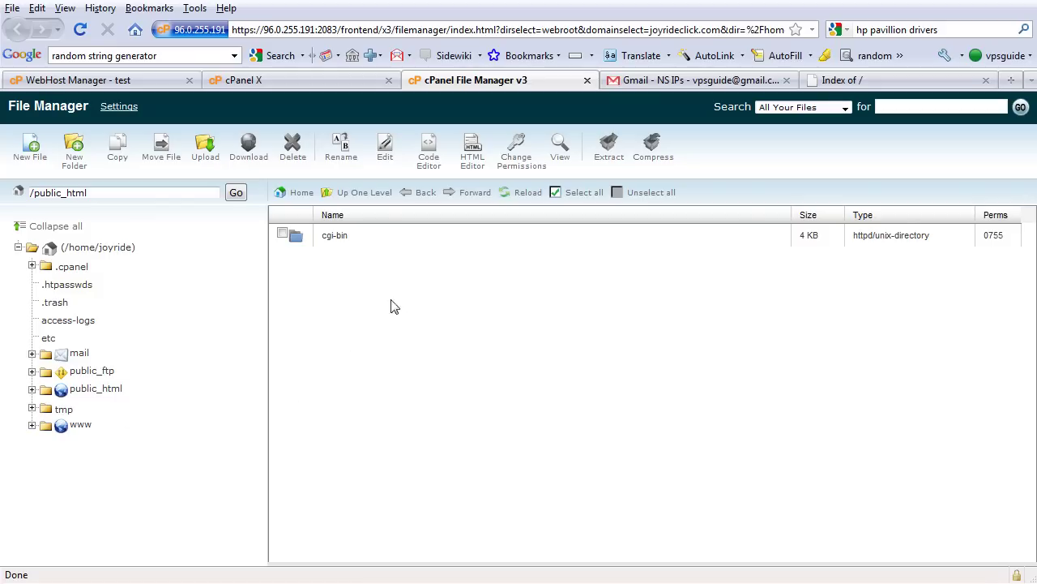
Create a new file named index.html in /public_html.
click(31, 156)
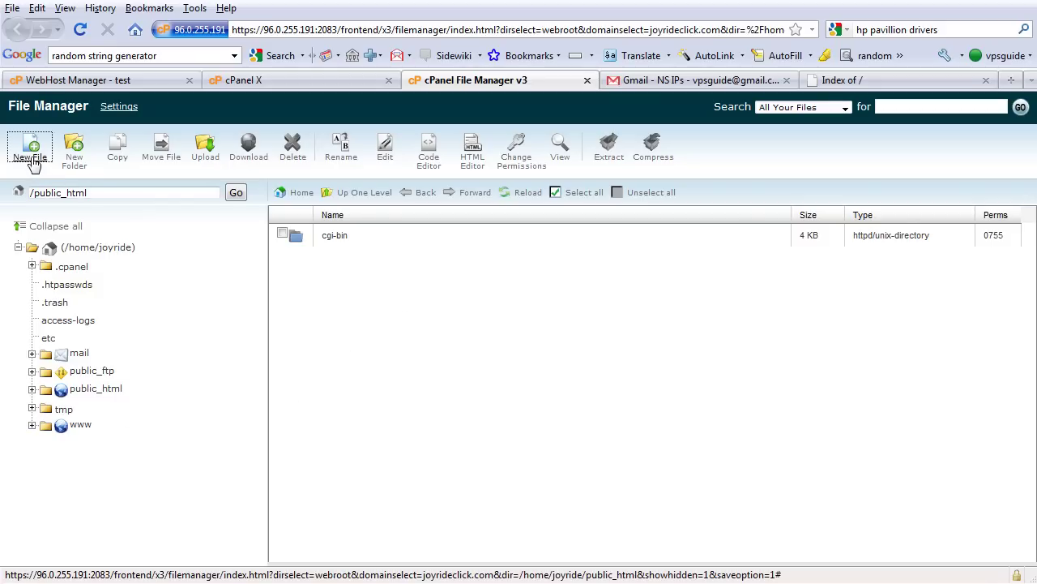
text(in)
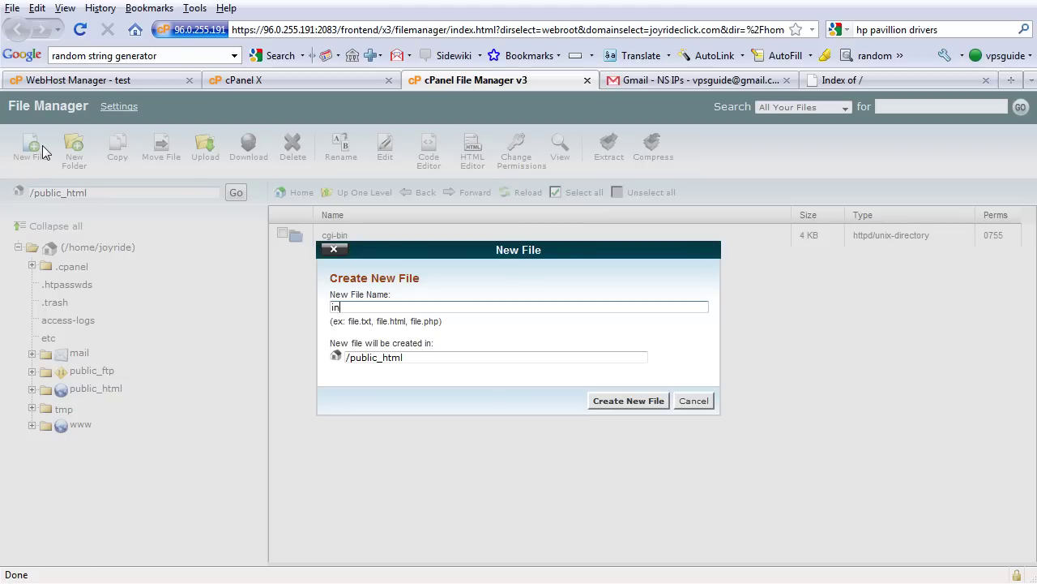
text(dex.html)
click(621, 402)
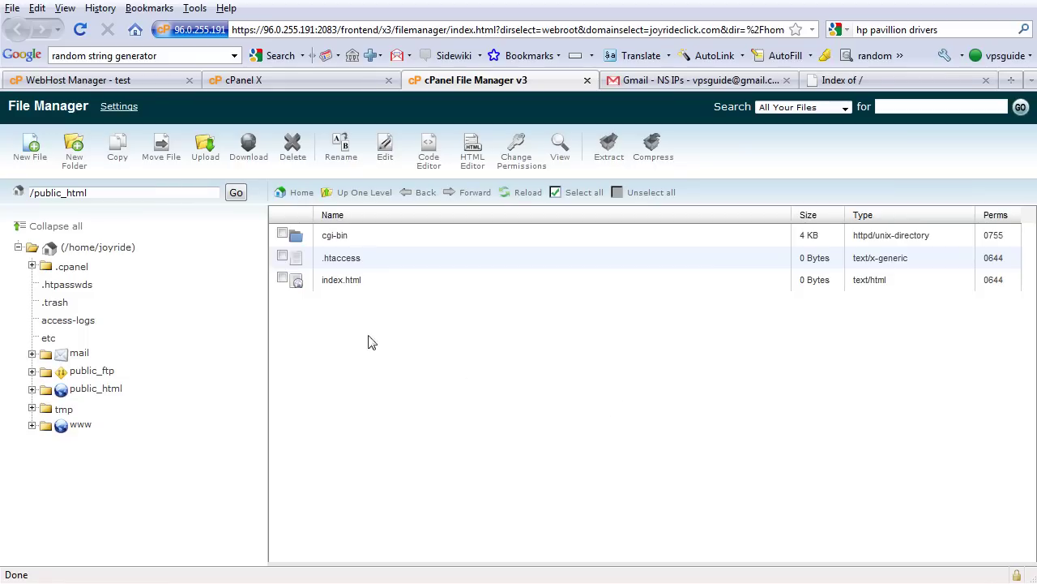
Open index.html in the HTML Editor with the us-ascii encoding.
click(283, 280)
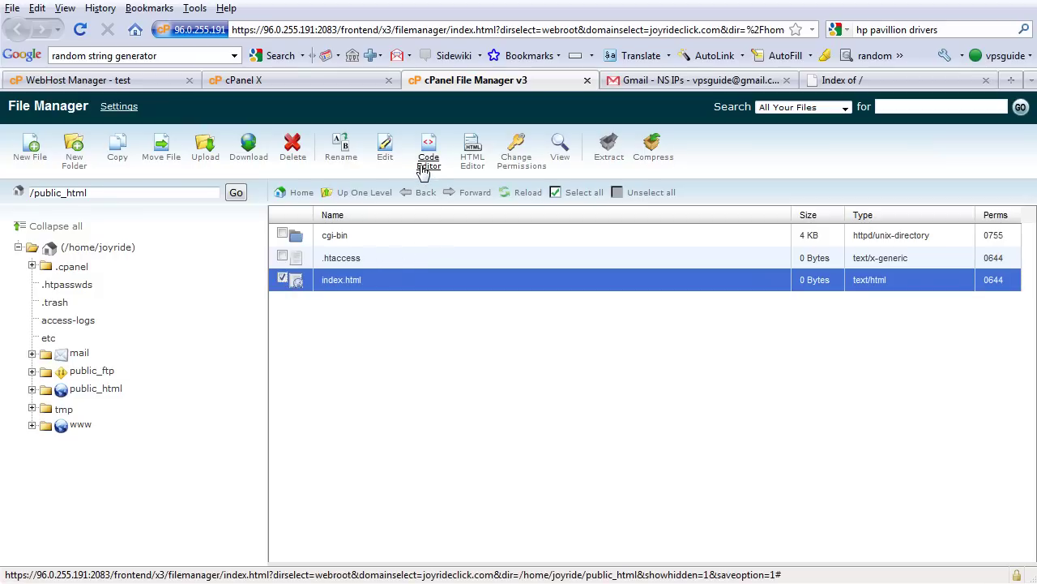
click(466, 164)
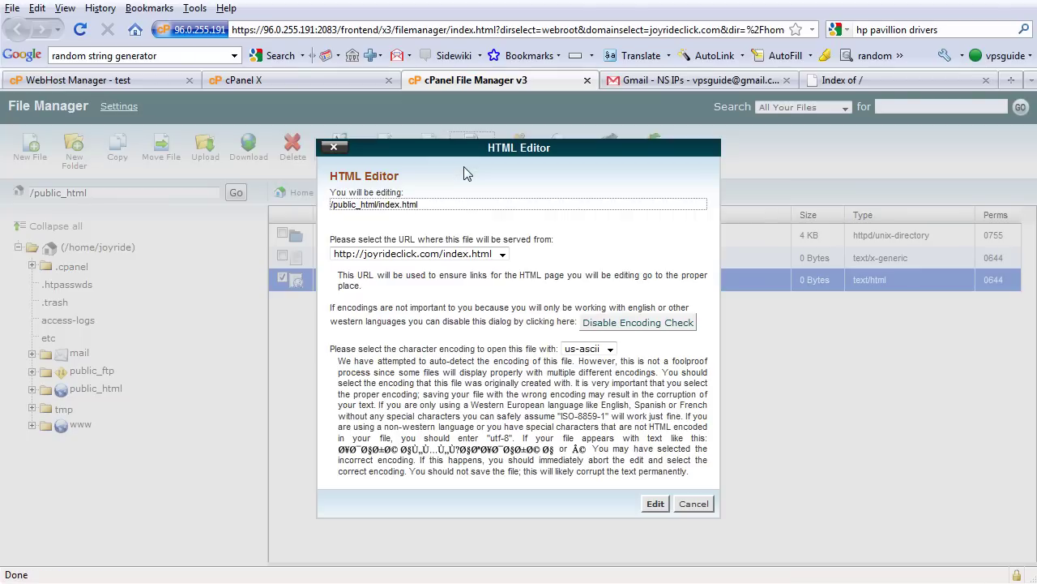
click(655, 503)
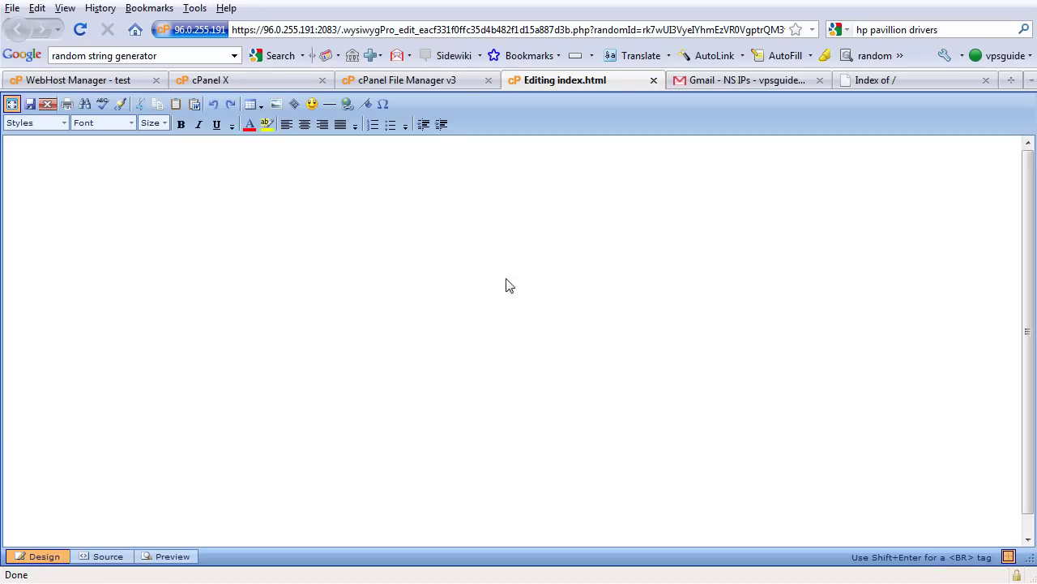
Write "<h2>Welcome to JoyRideClick.Com </h2>" as the first line of the page and start a new paragraph.
click(501, 264)
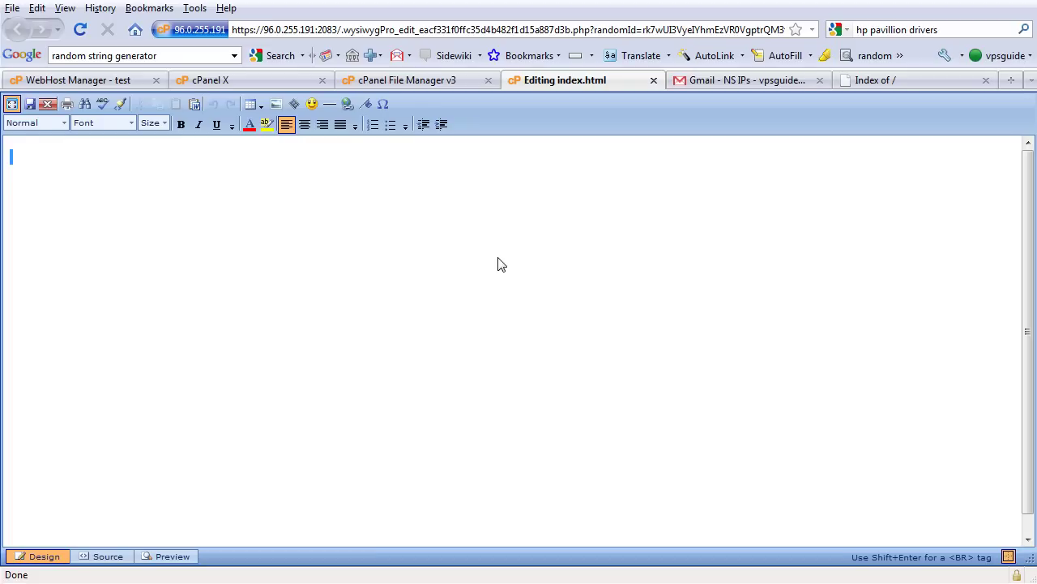
text(<h2>Welcoe)
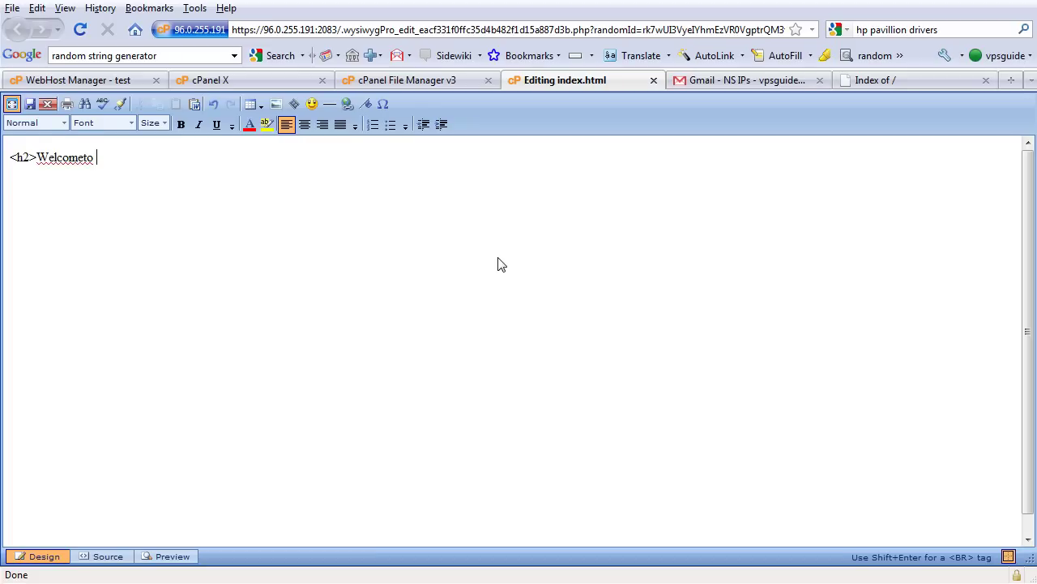
key(BackSpace)
key(BackSpace)
text(to JoyRideClick.Com)
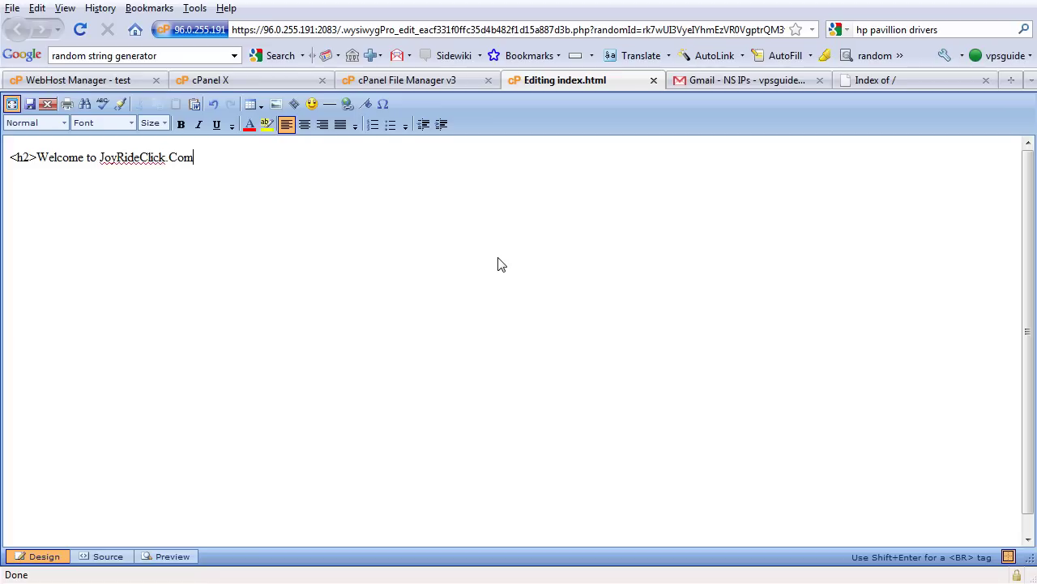
text( </h2>)
key(Return)
Add the line "Brought to you by WHM setup guide...." below the heading and save index.html.
text(Broug)
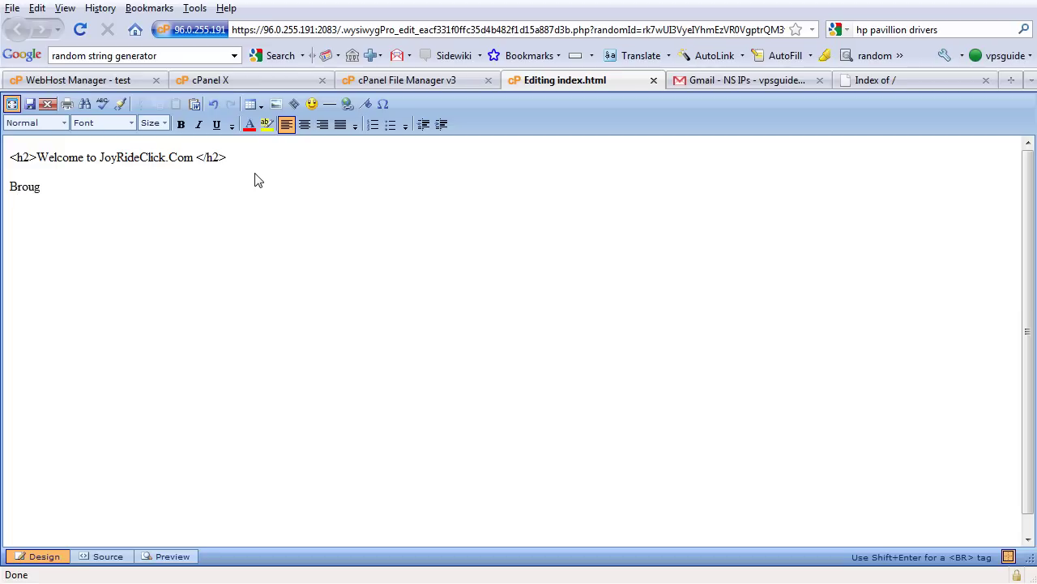
text(ht to you by WHM se)
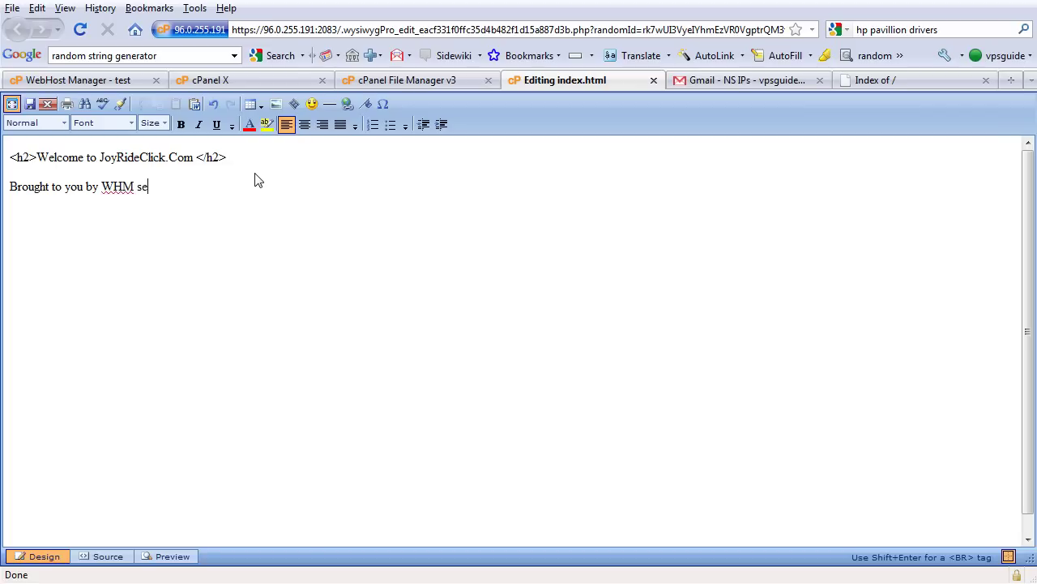
text(tup guide....)
click(30, 105)
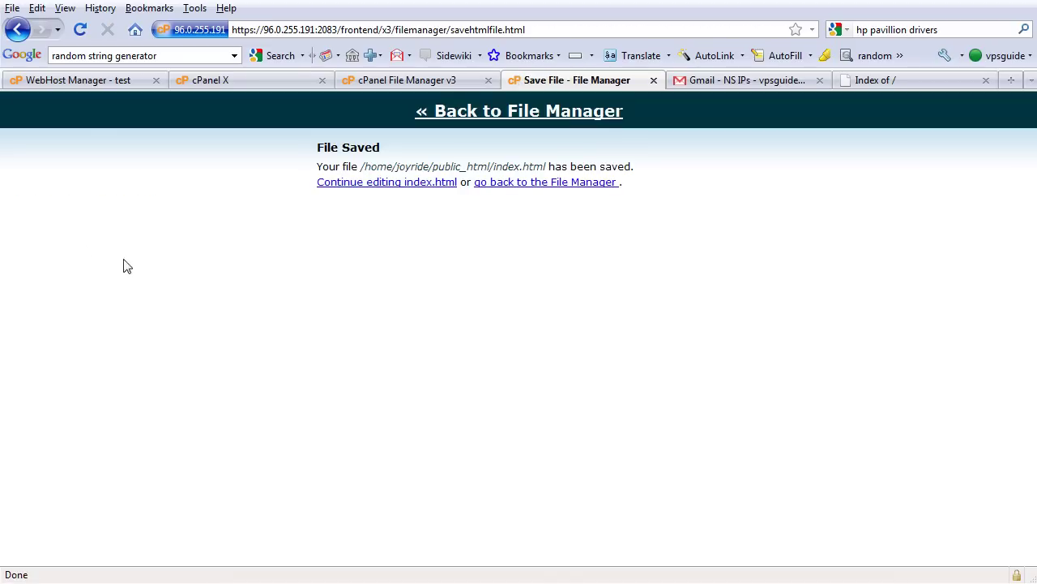
click(884, 91)
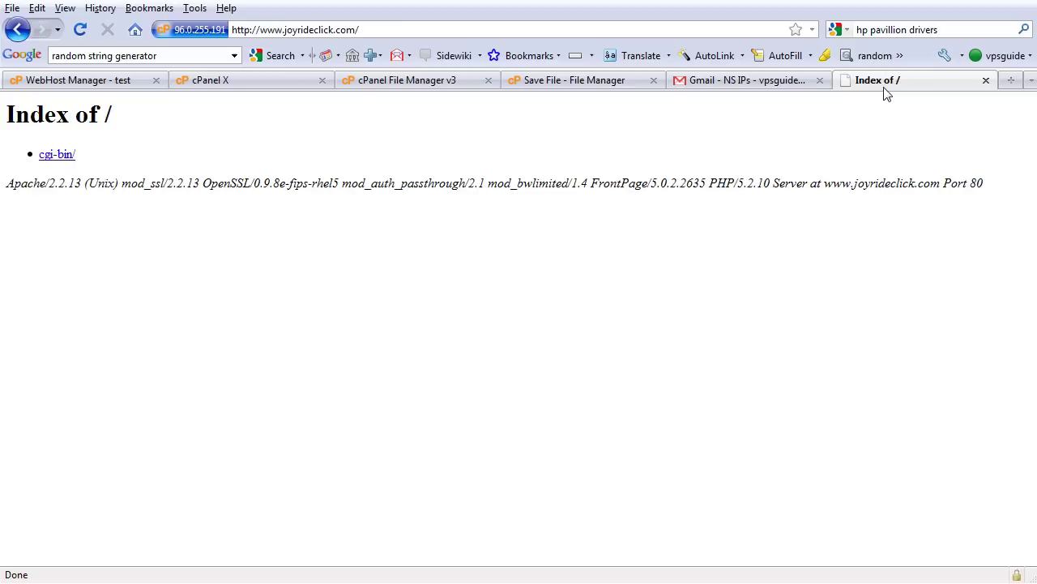
click(330, 29)
key(Return)
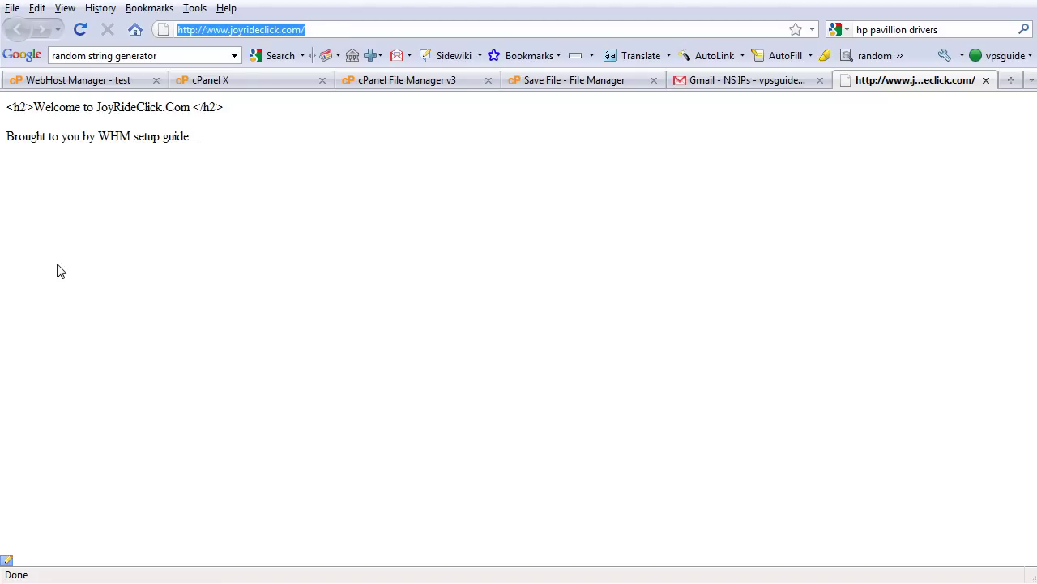
Reopen index.html for editing from the save confirmation page and delete the literal <h2> and </h2> tags around the welcome text.
click(549, 84)
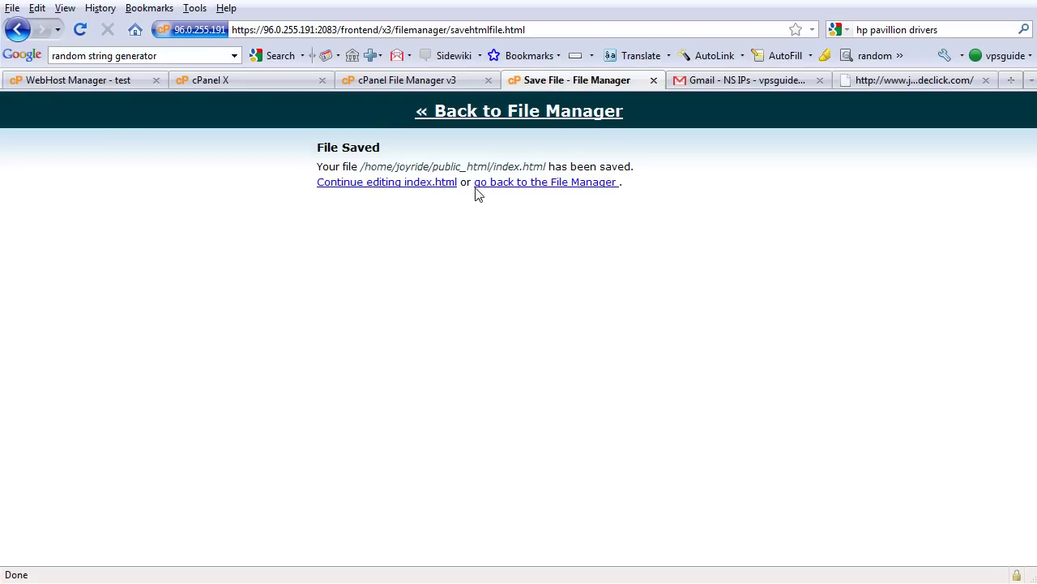
click(435, 185)
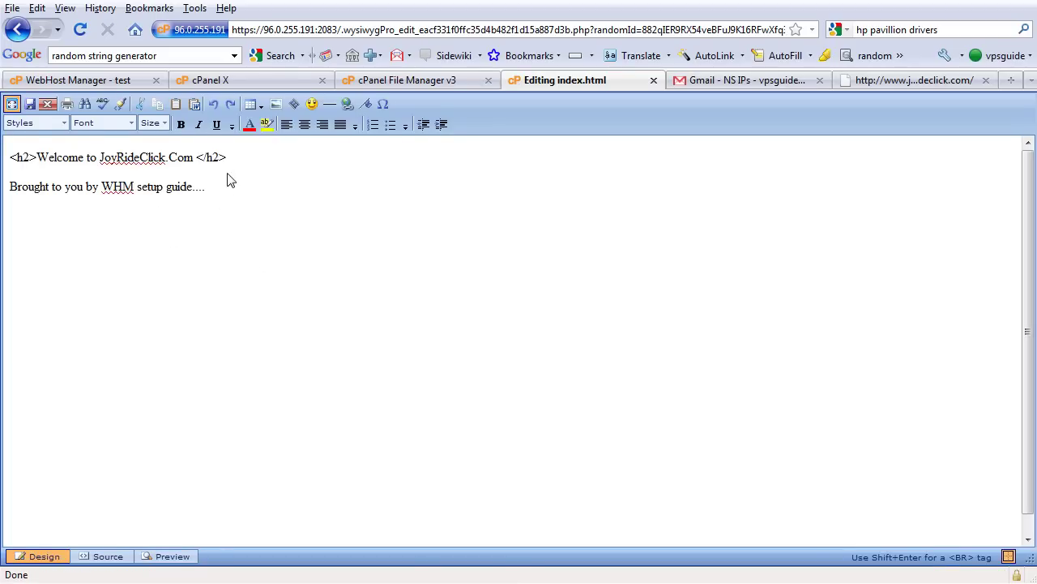
drag(194, 157, 249, 169)
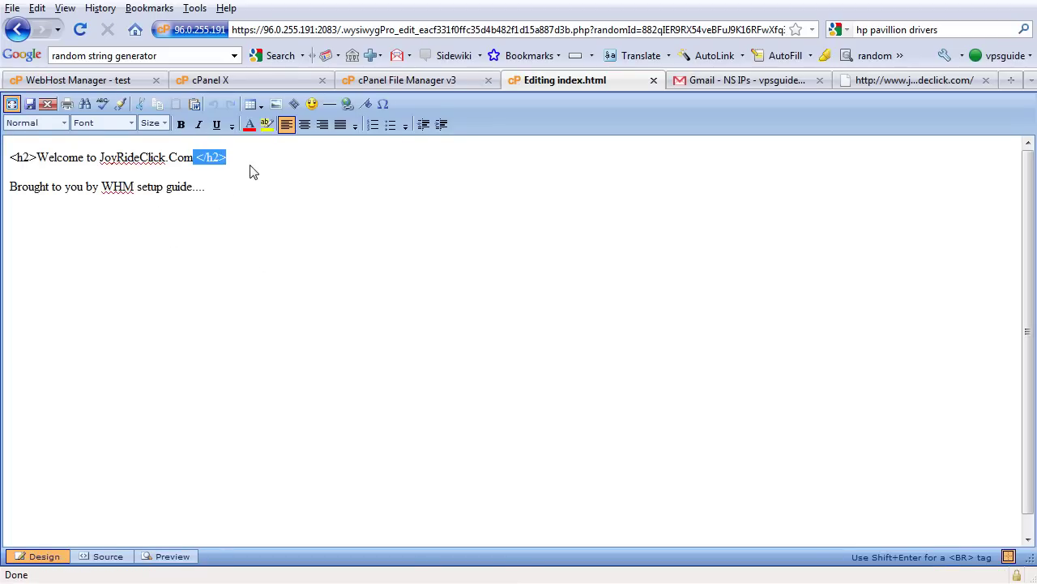
key(Delete)
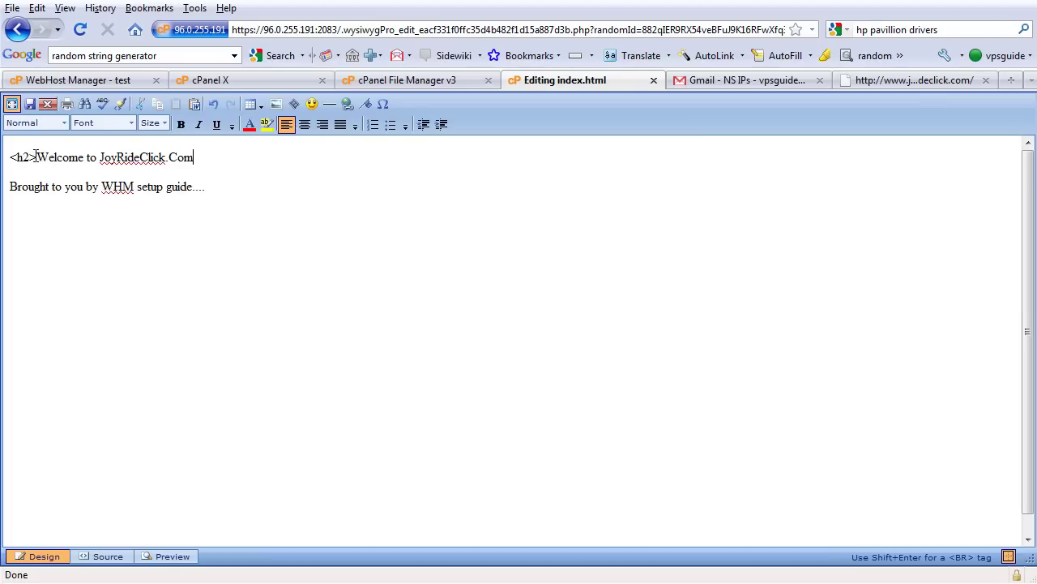
drag(36, 157, 4, 160)
key(Delete)
Make the line "Welcome to JoyRideClick.Com" bold and apply the Heading 1 paragraph style to it.
drag(185, 163, 8, 160)
click(182, 125)
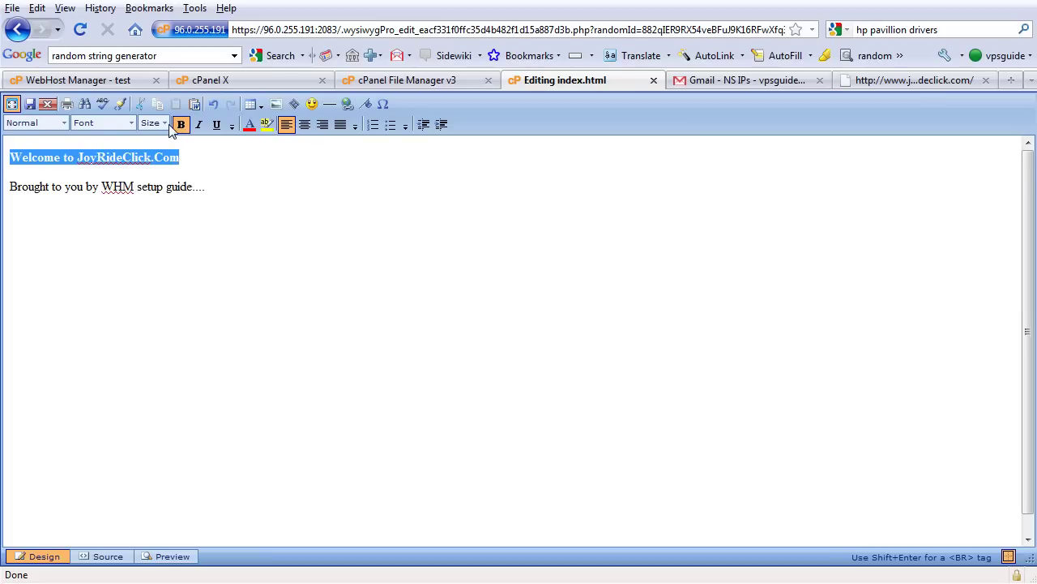
click(57, 127)
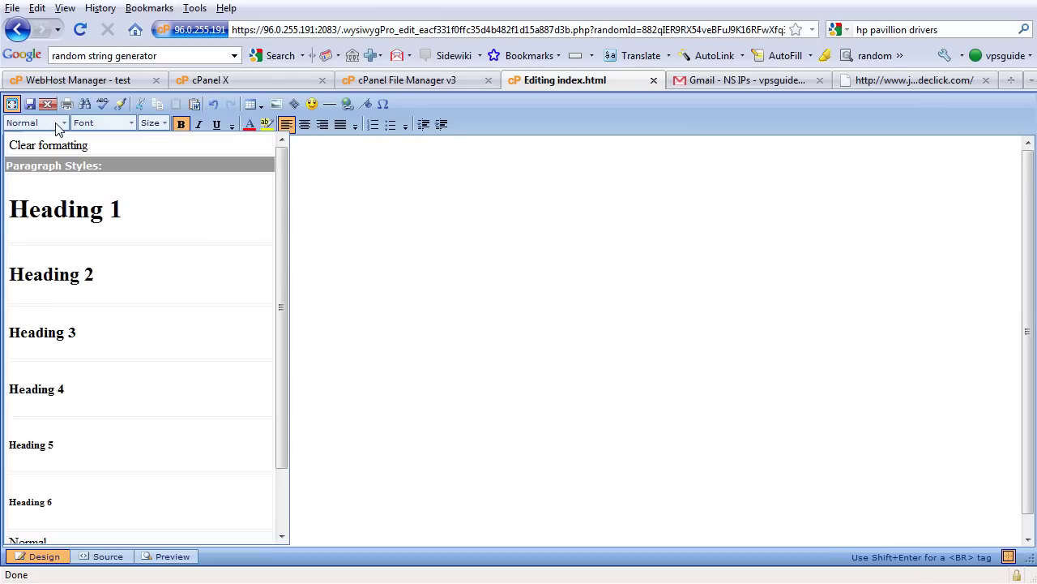
click(69, 203)
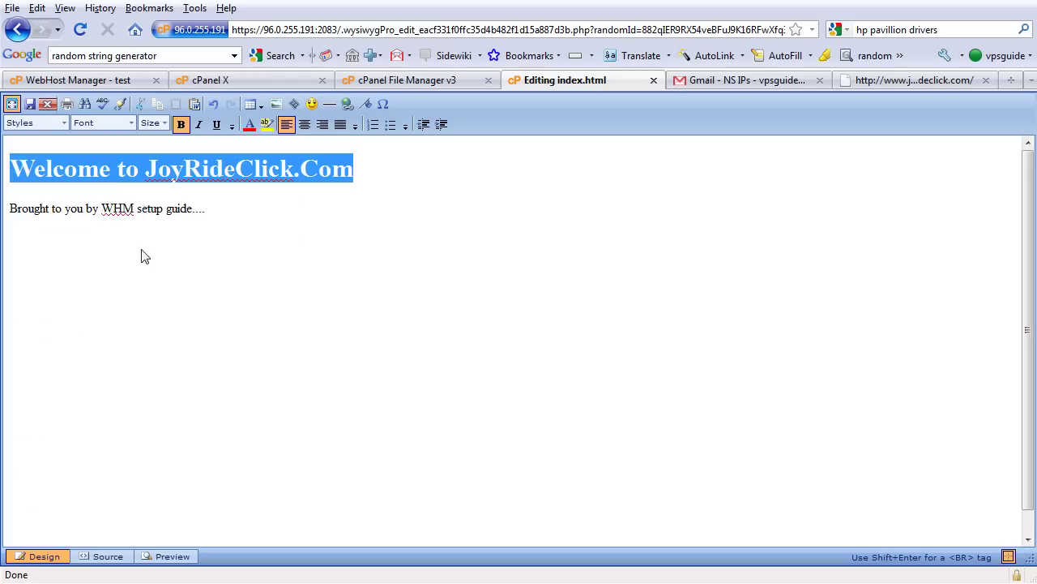
Set the welcome heading's text colour to a blue-violet from the 216 Web safe palette and deselect the heading.
click(250, 125)
click(251, 129)
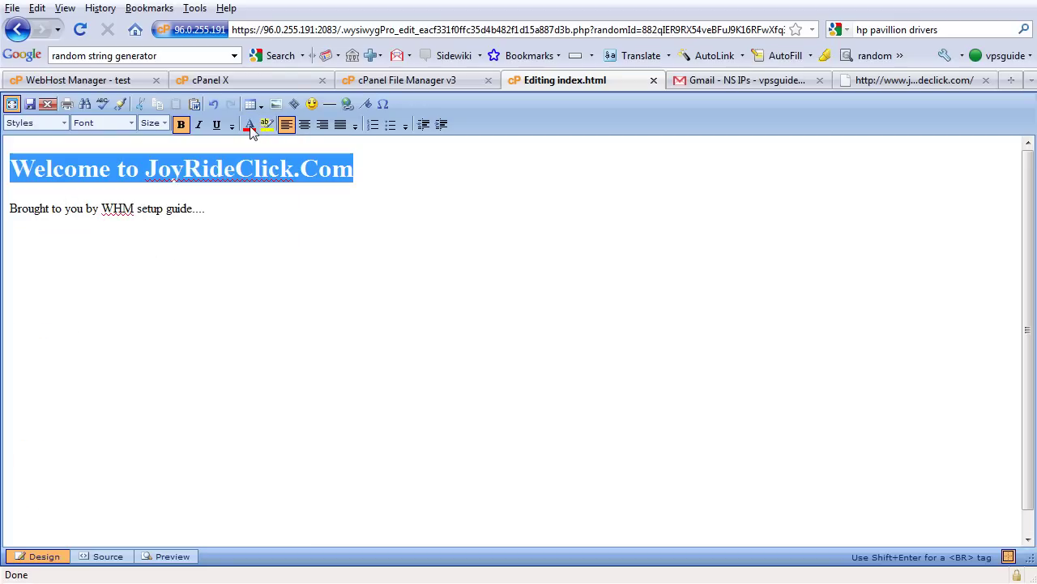
click(251, 129)
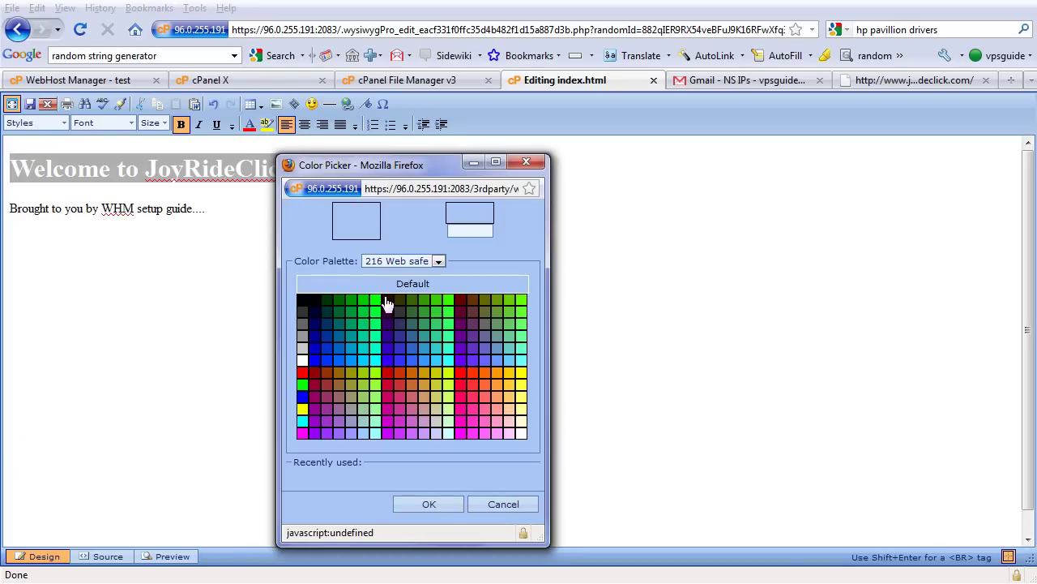
click(388, 353)
click(429, 503)
click(354, 362)
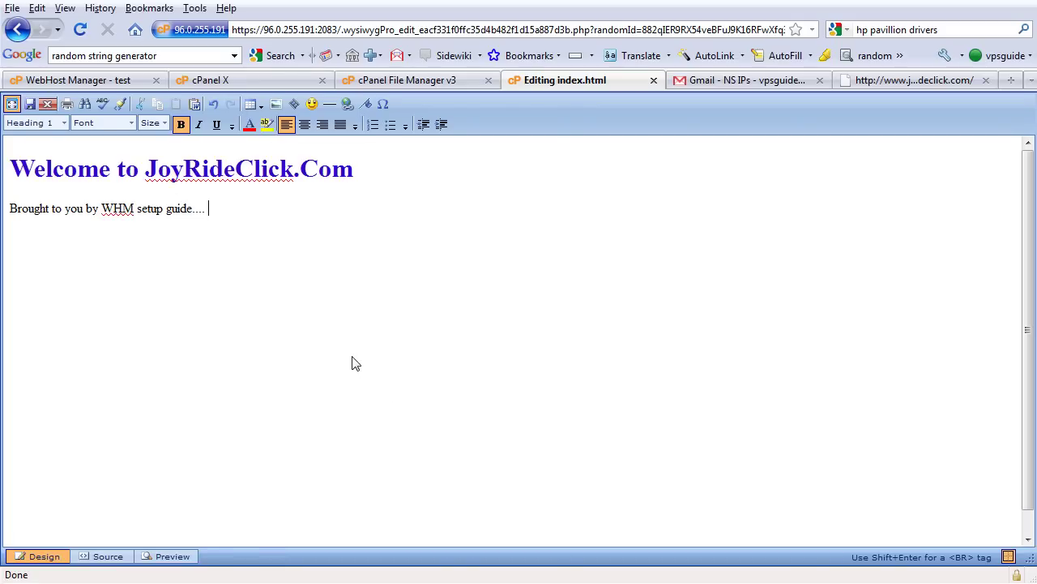
click(29, 104)
click(846, 80)
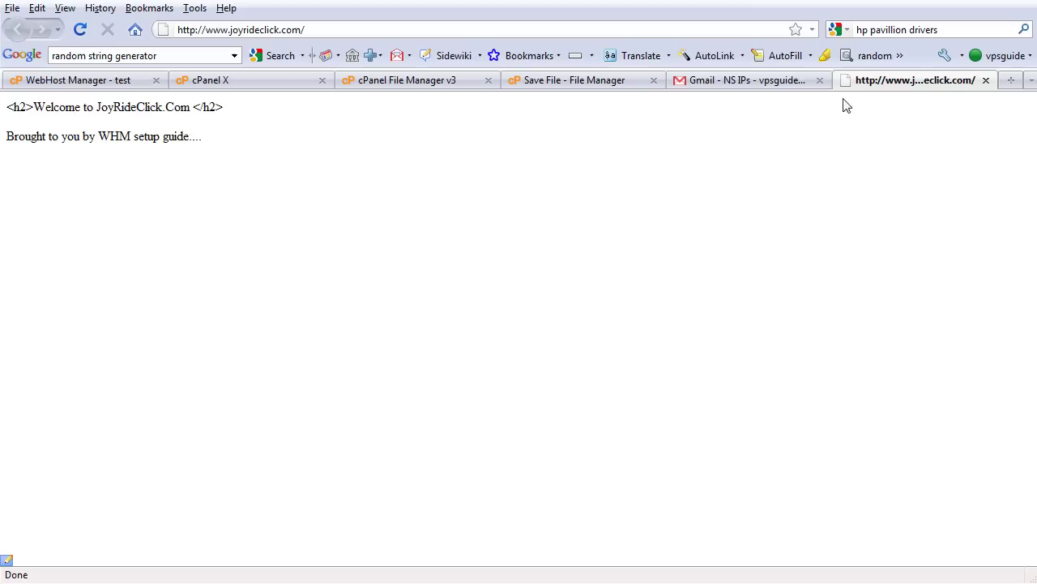
key(F5)
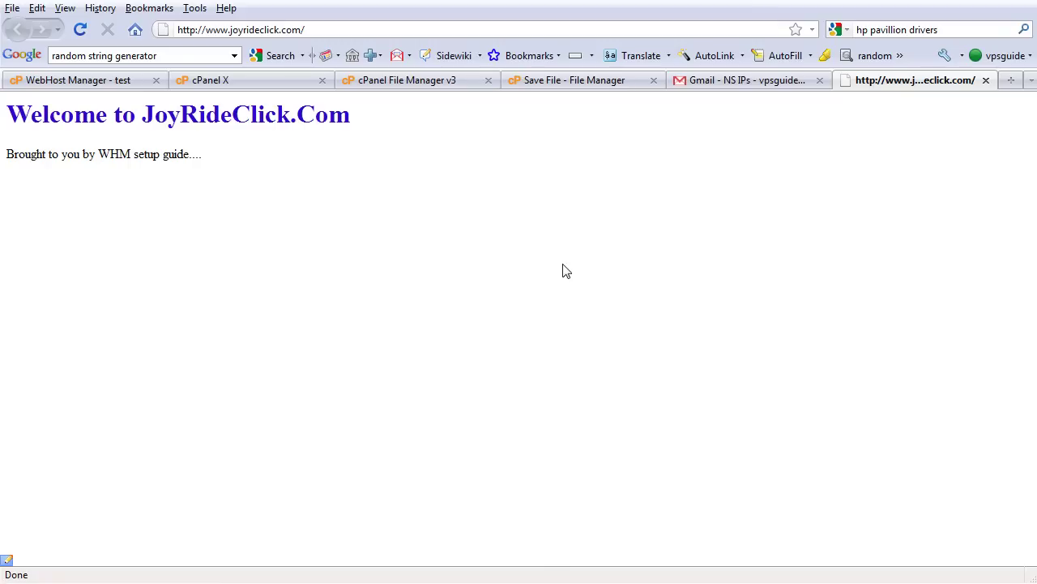
Return to WebHost Manager, clear the "account" function filter and look through the full function list down to Restart Services.
click(75, 85)
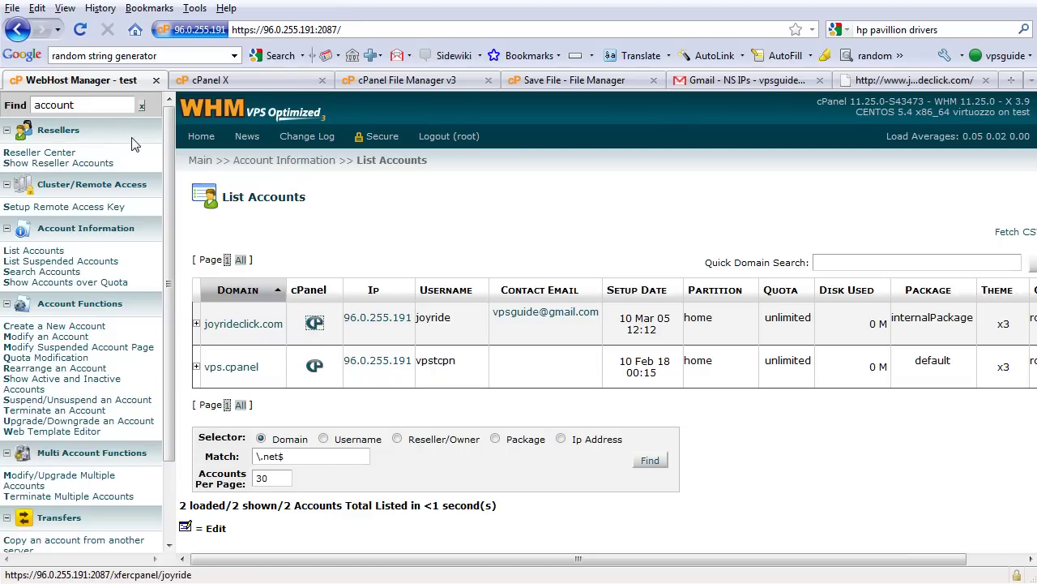
double_click(85, 105)
key(BackSpace)
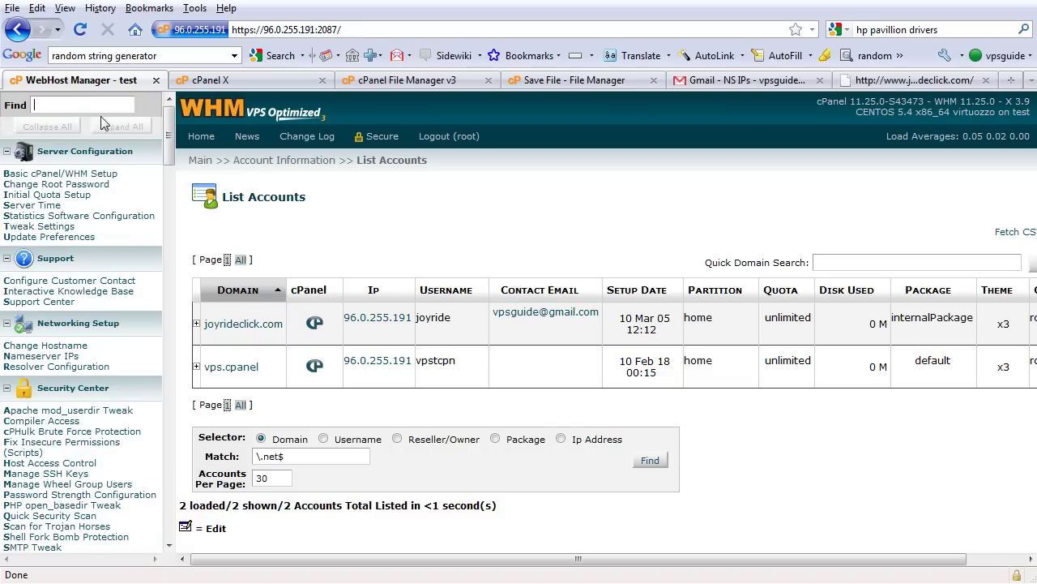
mouse_move(169, 142)
mouse_down()
mouse_move(171, 515)
mouse_move(207, 239)
mouse_move(172, 129)
mouse_up()
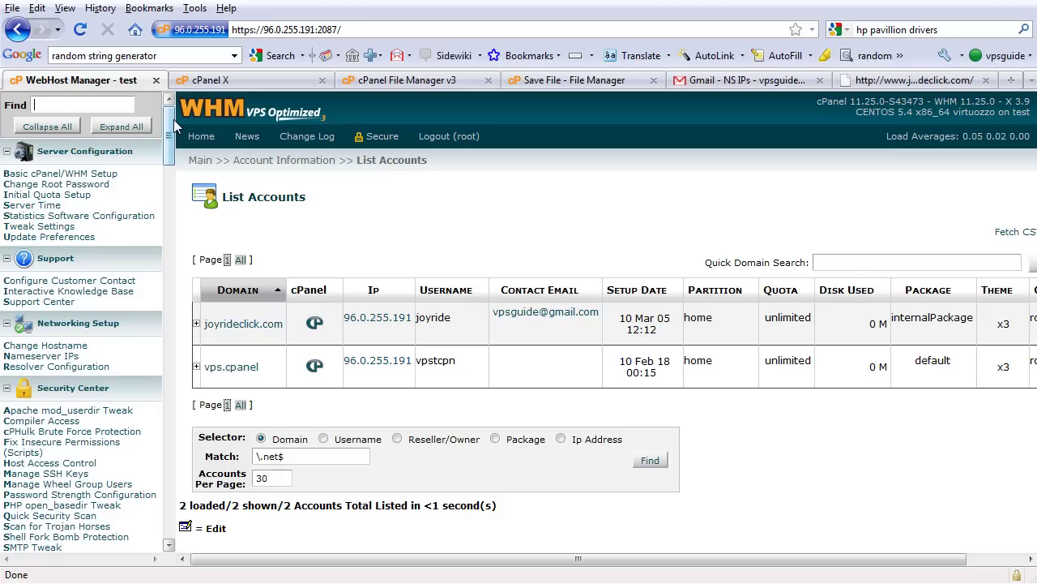
scroll(170, 146, down, 10)
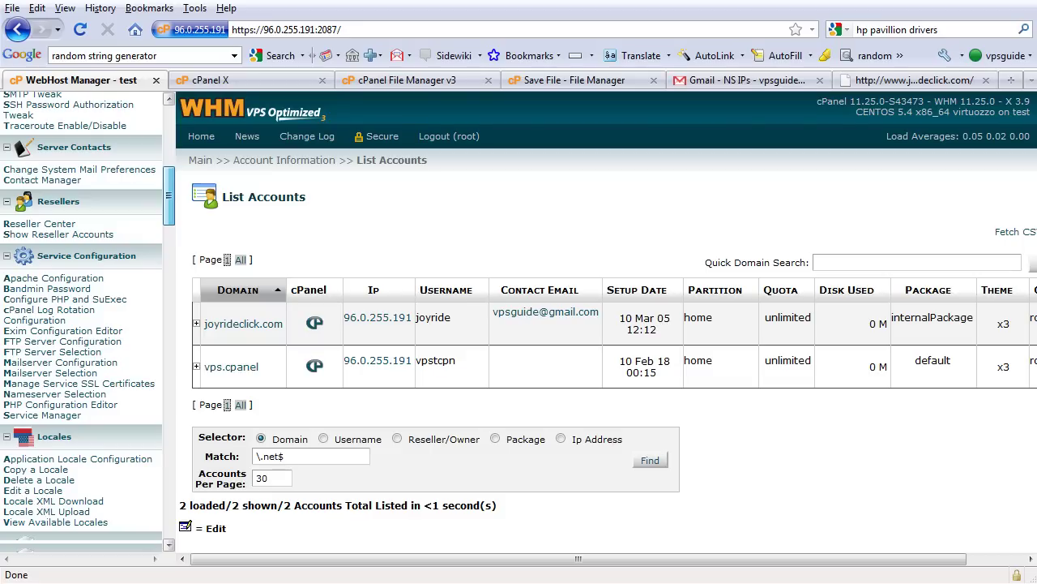
scroll(81, 324, down, 10)
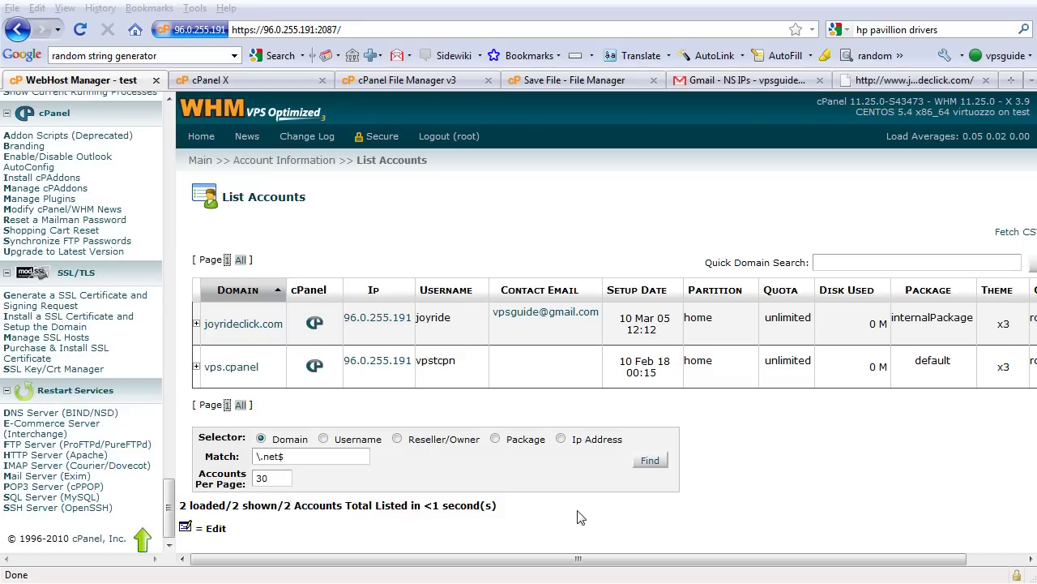